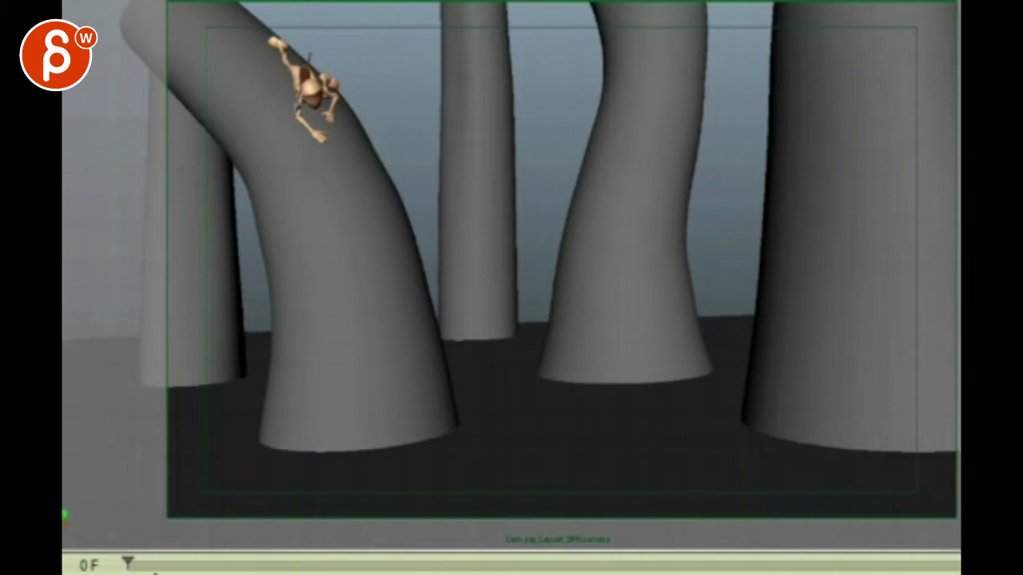
- Scrub the timeline from frame 0 toward frame 44 to preview the crawl's start
{"action": "mouse_move", "coordinate": [154, 570]}
{"action": "left_mouse_down"}
{"action": "mouse_move", "coordinate": [163, 569]}
{"action": "mouse_move", "coordinate": [128, 568]}
{"action": "left_mouse_up"}
- Scrub to frame 141 and begin a red Grease Pencil sketch across the torso
{"action": "mouse_move", "coordinate": [148, 562]}
{"action": "left_mouse_down"}
{"action": "mouse_move", "coordinate": [434, 548]}
{"action": "mouse_move", "coordinate": [440, 541]}
{"action": "mouse_move", "coordinate": [404, 544]}
{"action": "mouse_move", "coordinate": [417, 546]}
{"action": "mouse_move", "coordinate": [409, 512]}
{"action": "left_mouse_up"}
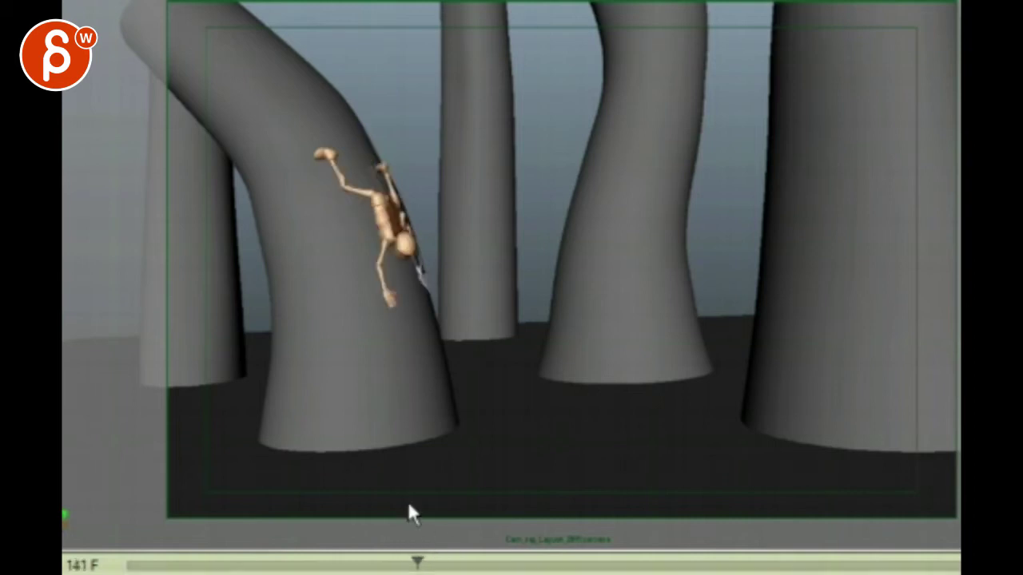
{"action": "left_click", "coordinate": [400, 204]}
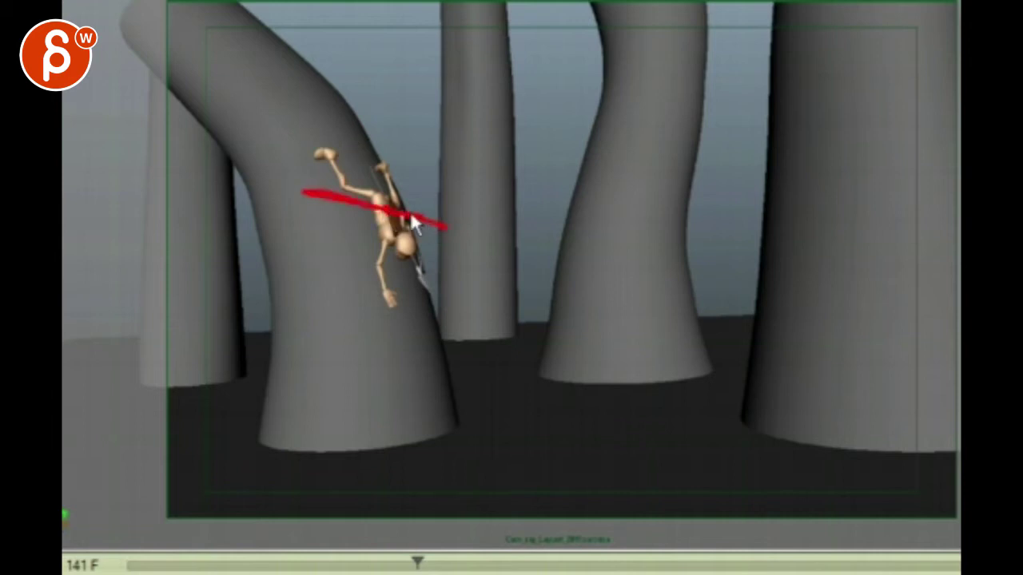
- Sketch a red torso mark and shoulder circle, clear them, and return to frame 0
{"action": "left_click_drag", "start_coordinate": [285, 174], "coordinate": [299, 176]}
{"action": "left_click_drag", "start_coordinate": [438, 230], "coordinate": [428, 224]}
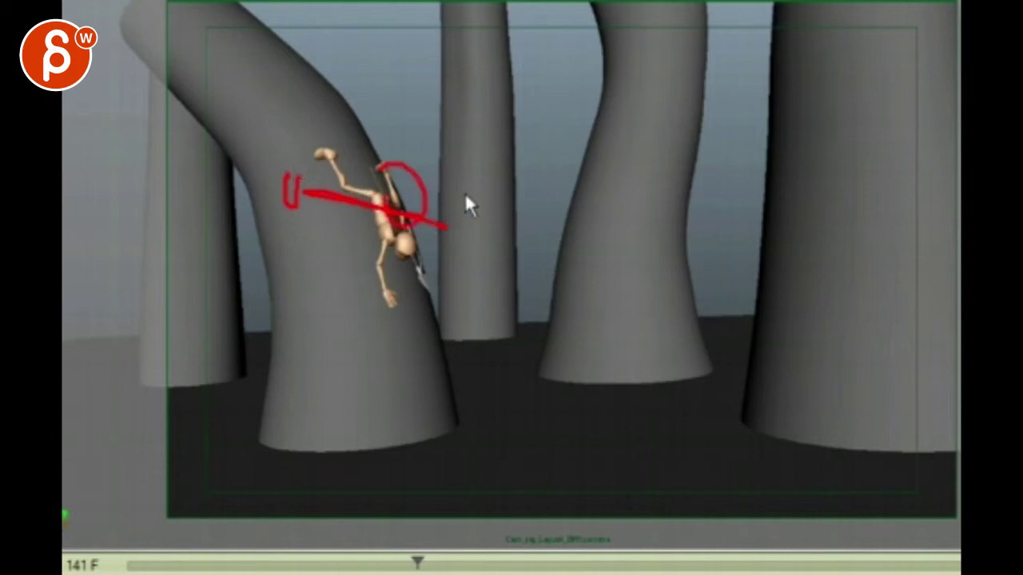
{"action": "key", "text": "Escape"}
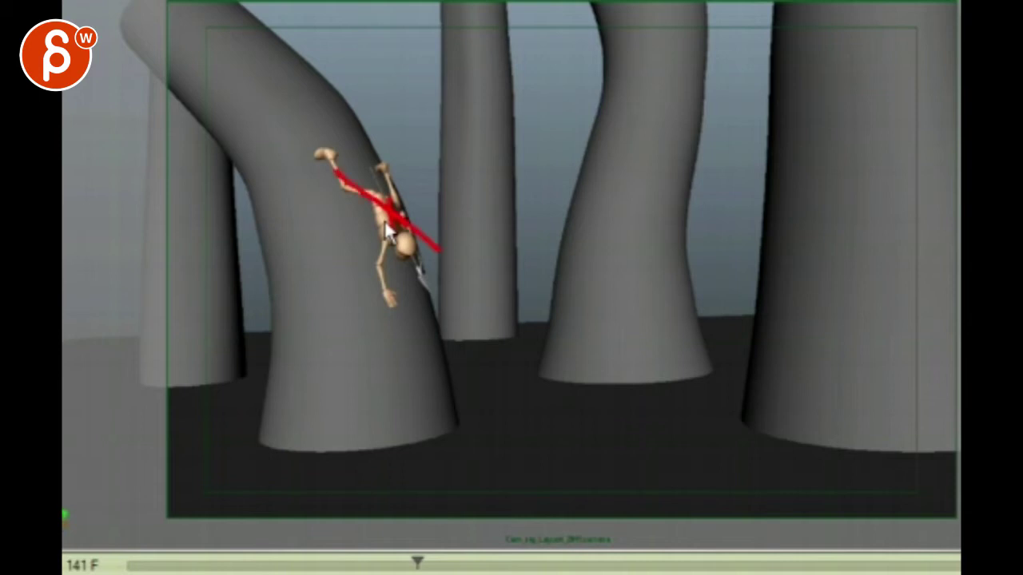
{"action": "left_click", "coordinate": [128, 567]}
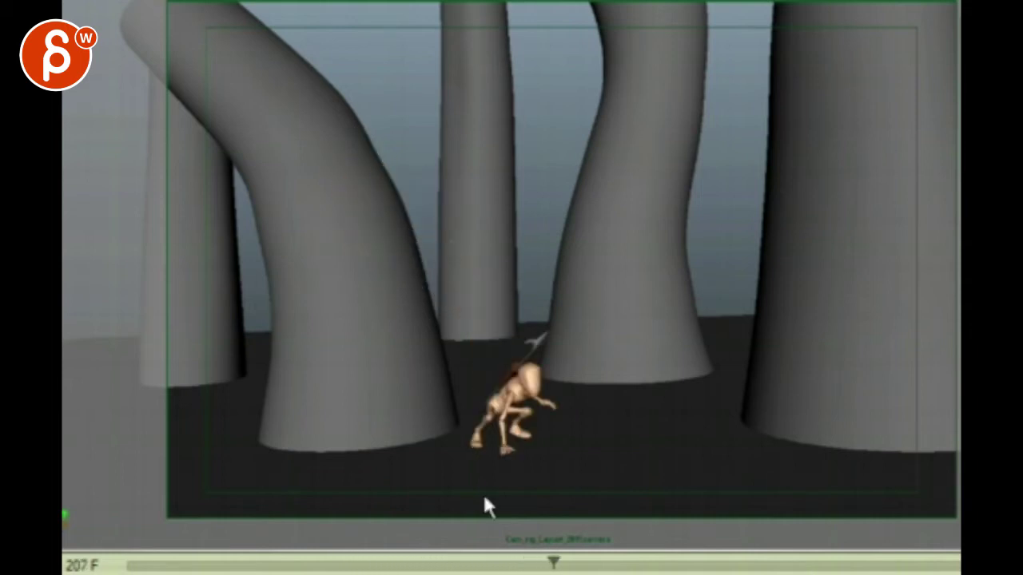
- Scrub through the crouched landing, back to frame 0, and forward through the trunk crawl
{"action": "left_click_drag", "start_coordinate": [554, 564], "coordinate": [711, 564]}
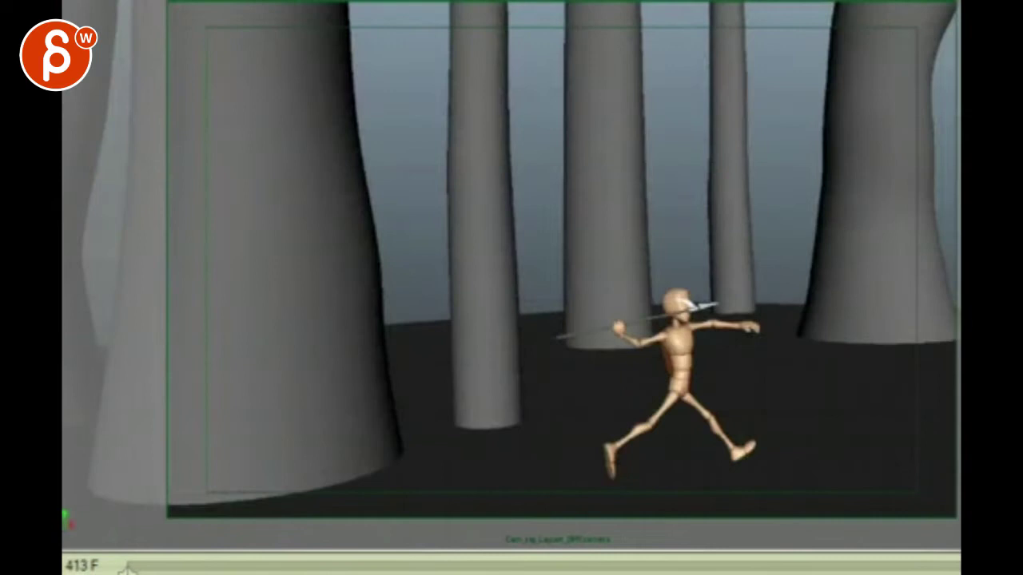
{"action": "mouse_move", "coordinate": [711, 564]}
{"action": "left_mouse_down"}
{"action": "mouse_move", "coordinate": [959, 564]}
{"action": "mouse_move", "coordinate": [128, 564]}
{"action": "left_mouse_up"}
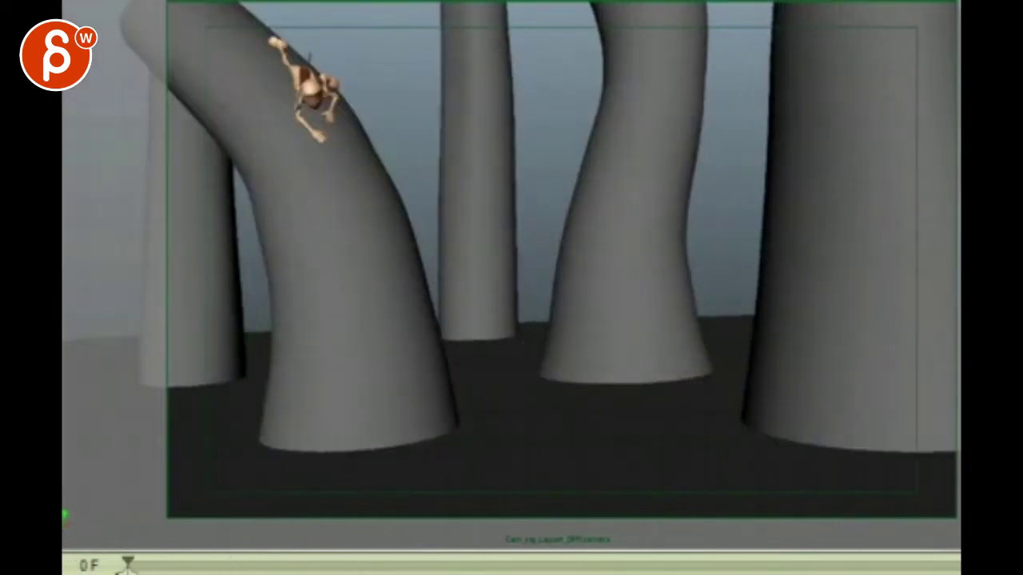
{"action": "left_click_drag", "start_coordinate": [128, 564], "coordinate": [583, 563]}
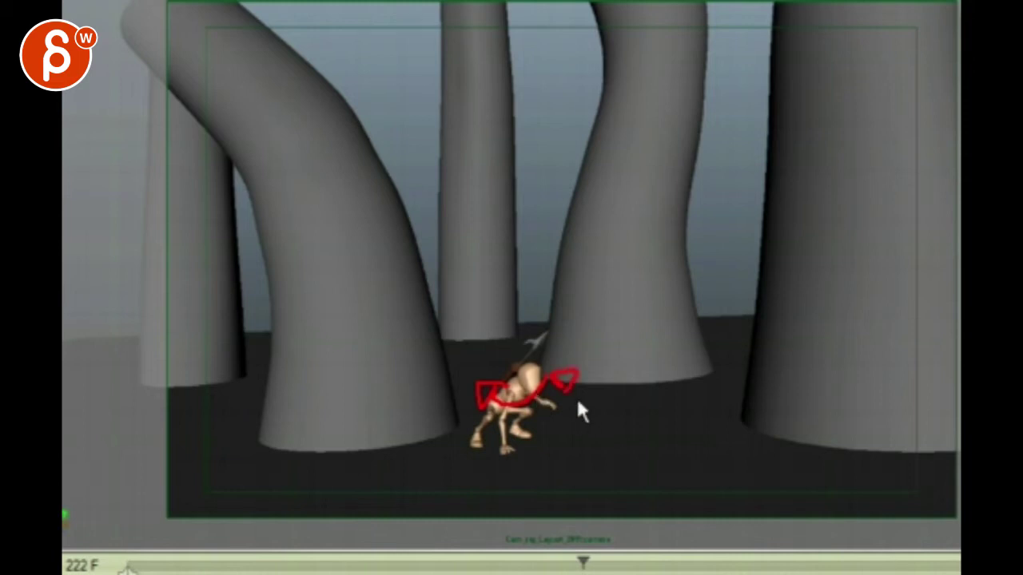
- Draw red strokes along the ground and pillar base, erase them, then scrub to frame 117
{"action": "left_click_drag", "start_coordinate": [527, 436], "coordinate": [693, 419]}
{"action": "left_click_drag", "start_coordinate": [755, 356], "coordinate": [919, 399]}
{"action": "key", "text": "e"}
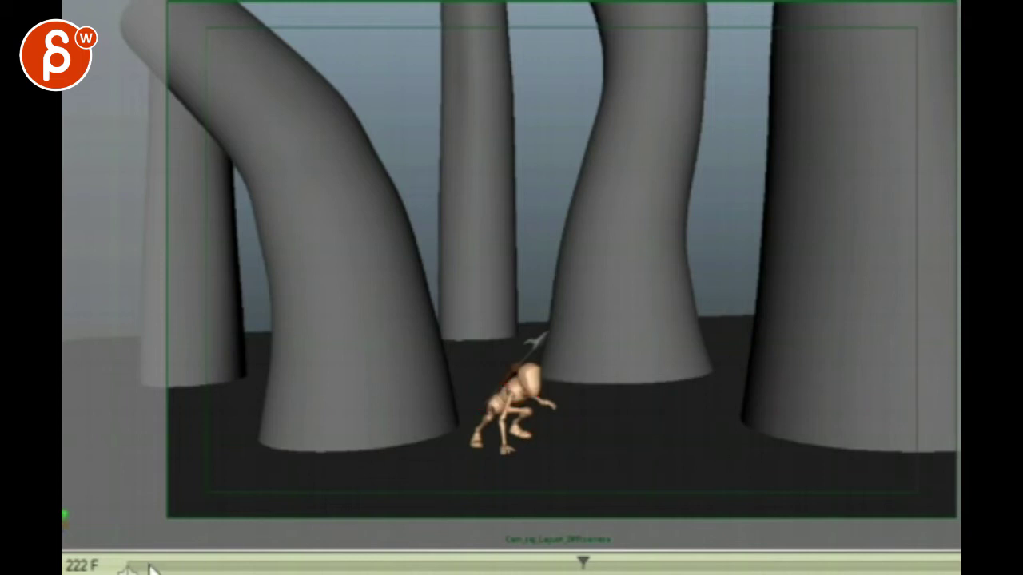
{"action": "mouse_move", "coordinate": [132, 568]}
{"action": "left_mouse_down"}
{"action": "mouse_move", "coordinate": [501, 565]}
{"action": "mouse_move", "coordinate": [367, 563]}
{"action": "left_mouse_up"}
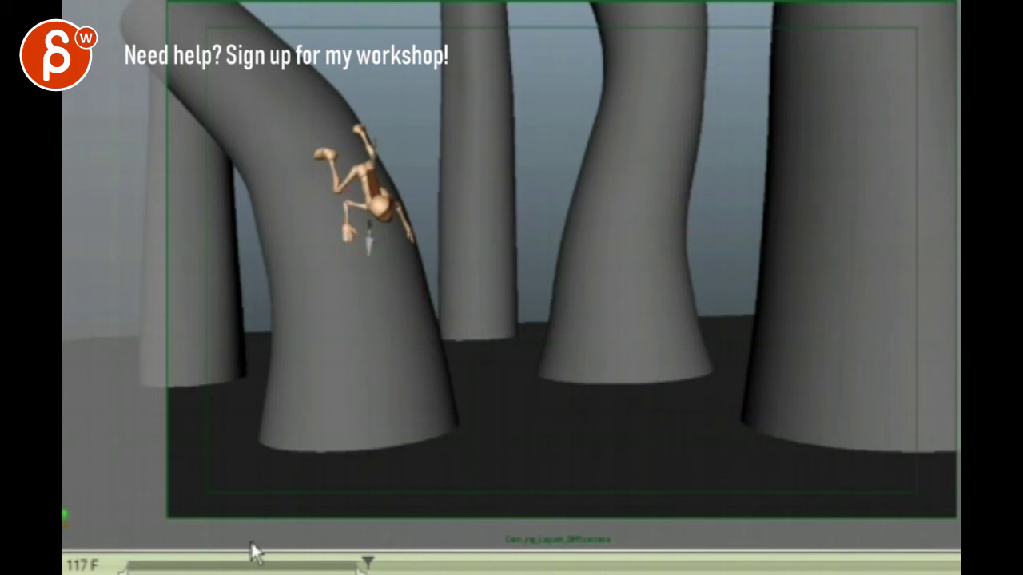
- Scrub to around frame 253 to review the walk, then step forward several frames
{"action": "left_click_drag", "start_coordinate": [240, 564], "coordinate": [648, 564]}
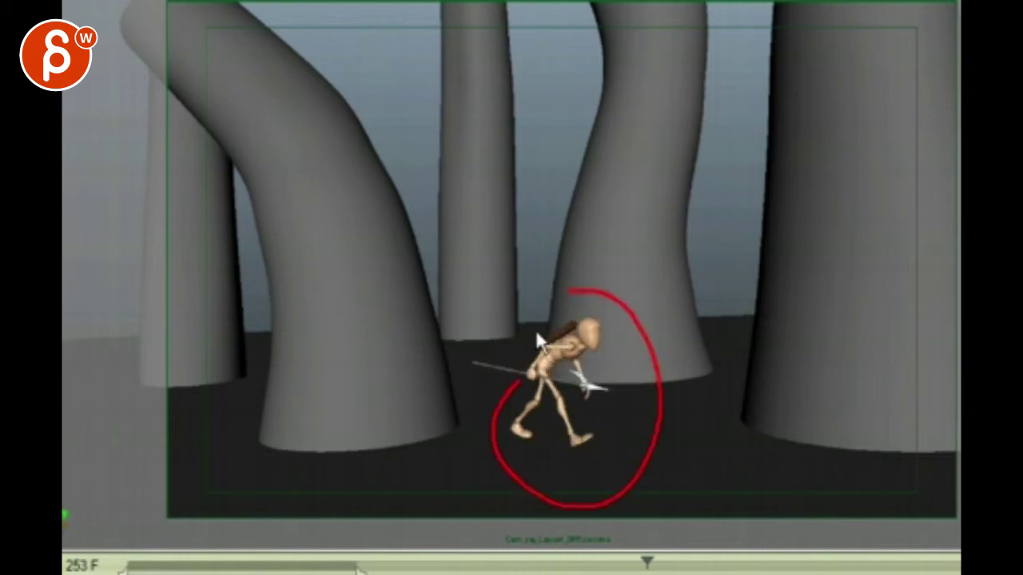
{"action": "mouse_move", "coordinate": [649, 564]}
{"action": "left_mouse_down"}
{"action": "mouse_move", "coordinate": [680, 564]}
{"action": "mouse_move", "coordinate": [639, 564]}
{"action": "mouse_move", "coordinate": [718, 564]}
{"action": "mouse_move", "coordinate": [586, 564]}
{"action": "mouse_move", "coordinate": [692, 564]}
{"action": "mouse_move", "coordinate": [654, 564]}
{"action": "left_mouse_up"}
{"action": "key", "text": "alt+v"}
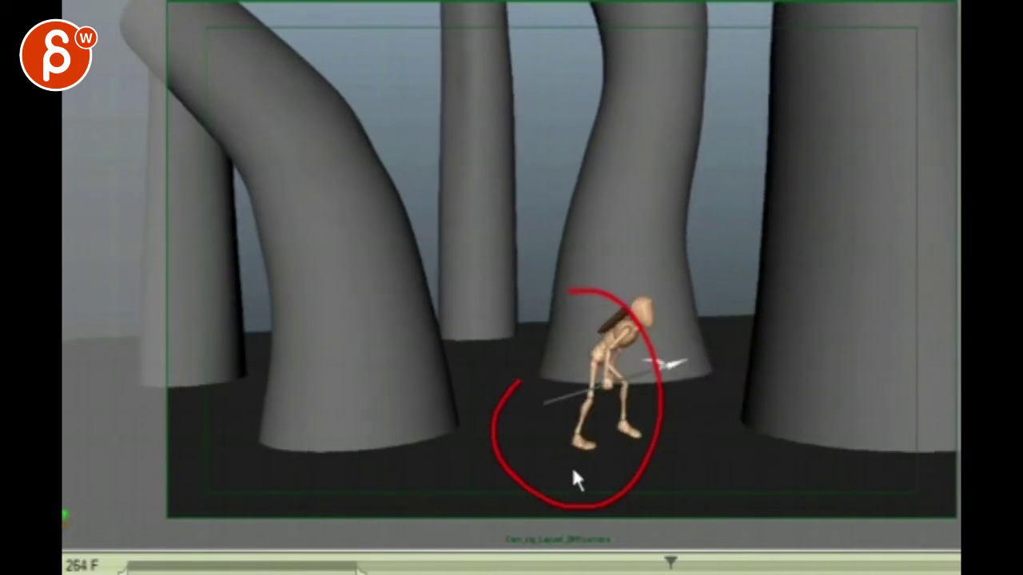
{"action": "key", "text": "alt+period"}
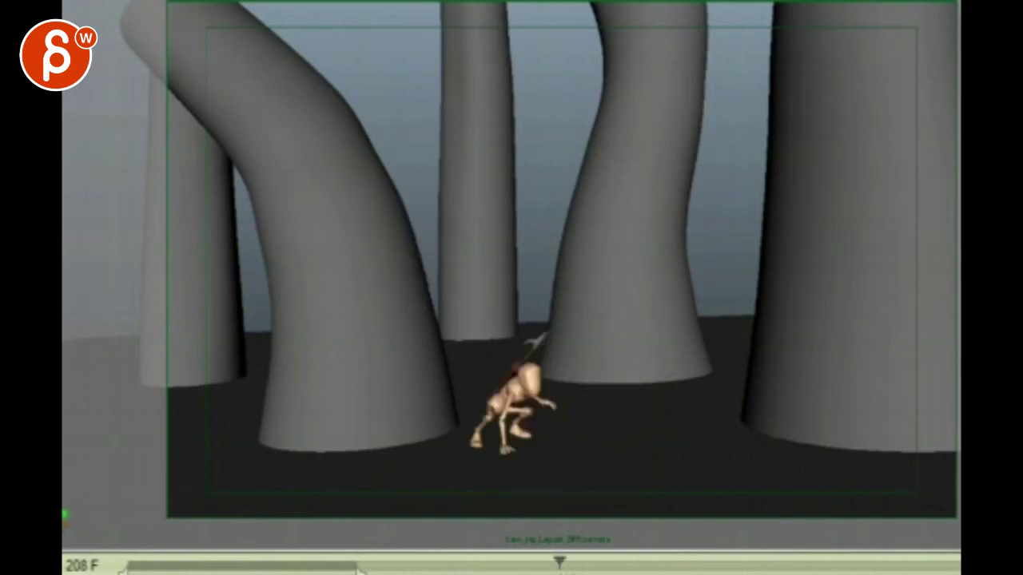
- Scrub from the crouched landing through the stooped walk to frame 322
{"action": "left_click_drag", "start_coordinate": [589, 564], "coordinate": [671, 567]}
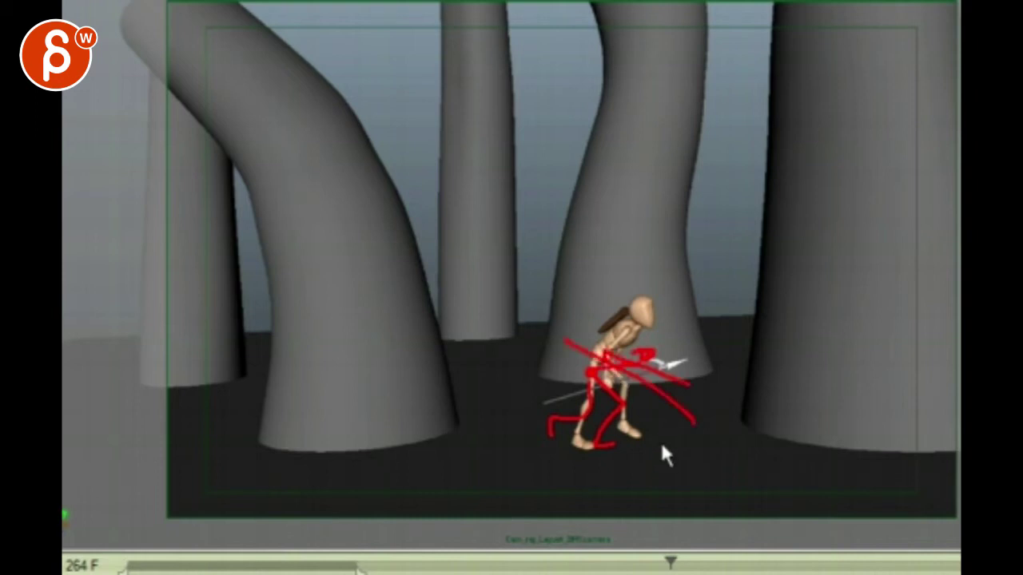
{"action": "mouse_move", "coordinate": [670, 563]}
{"action": "left_mouse_down"}
{"action": "mouse_move", "coordinate": [705, 563]}
{"action": "mouse_move", "coordinate": [637, 563]}
{"action": "mouse_move", "coordinate": [804, 563]}
{"action": "mouse_move", "coordinate": [789, 563]}
{"action": "left_mouse_up"}
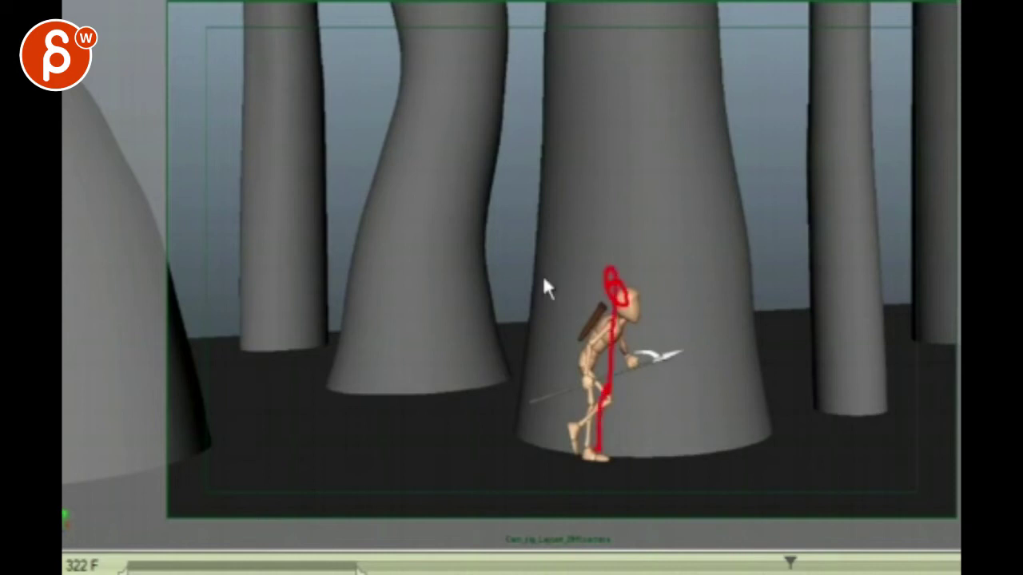
- Play back the walk and run twice, then scrub the stooped walk around frame 310
{"action": "left_click_drag", "start_coordinate": [789, 563], "coordinate": [813, 566]}
{"action": "key", "text": "alt+v"}
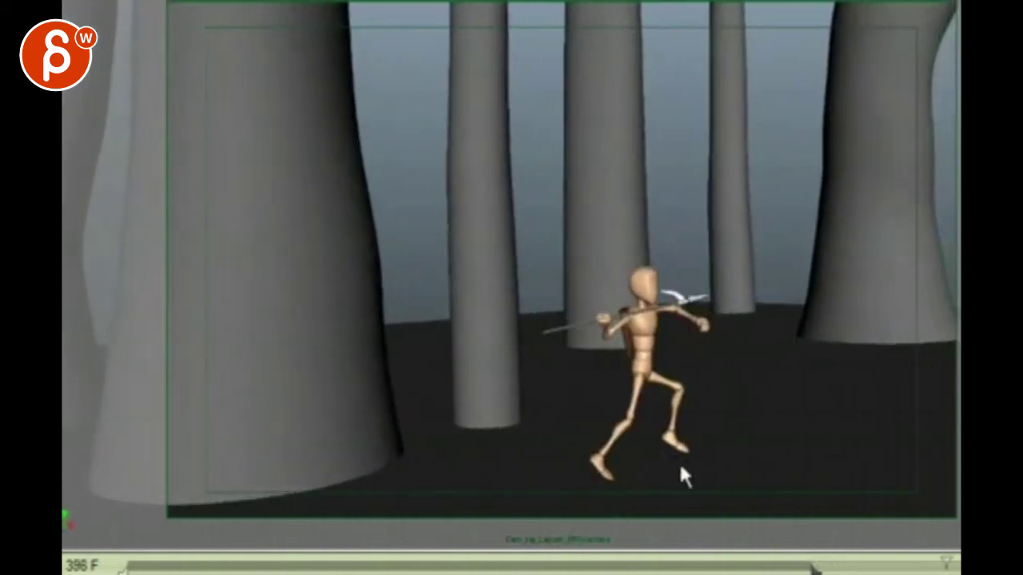
{"action": "left_click", "coordinate": [799, 565]}
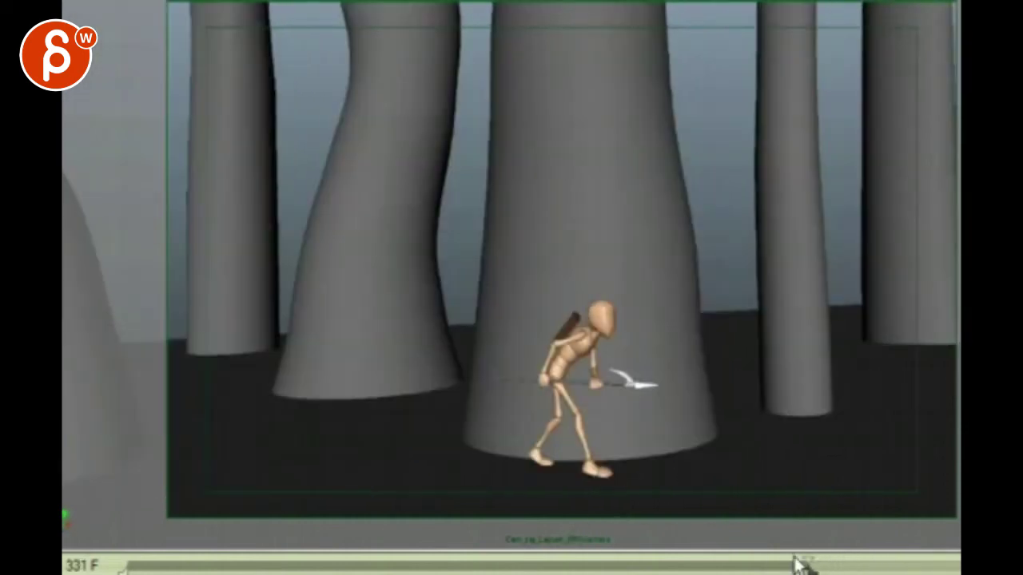
{"action": "key", "text": "alt+v"}
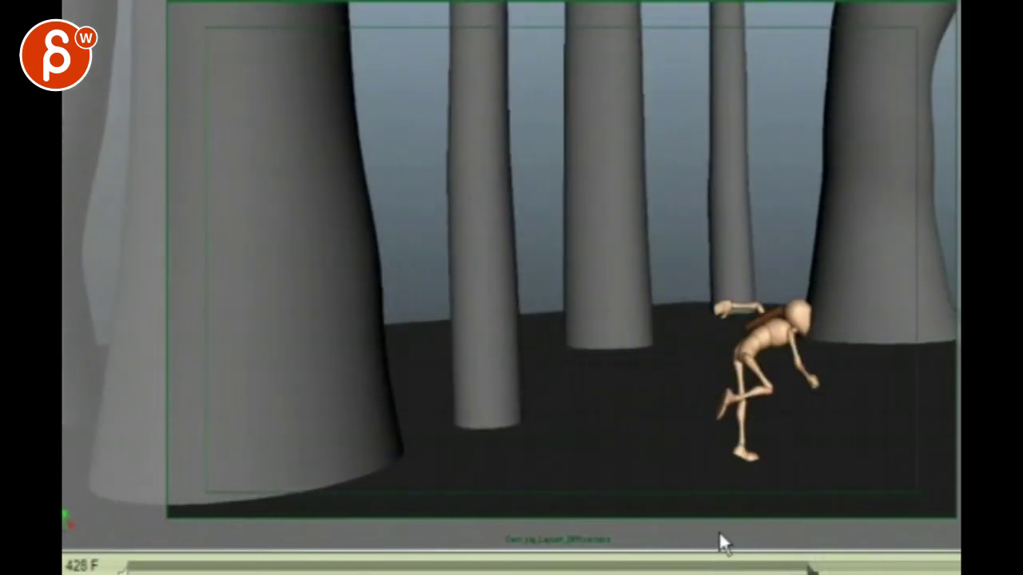
{"action": "mouse_move", "coordinate": [719, 564]}
{"action": "left_mouse_down"}
{"action": "mouse_move", "coordinate": [498, 564]}
{"action": "mouse_move", "coordinate": [202, 515]}
{"action": "mouse_move", "coordinate": [395, 514]}
{"action": "mouse_move", "coordinate": [551, 564]}
{"action": "mouse_move", "coordinate": [666, 564]}
{"action": "mouse_move", "coordinate": [550, 564]}
{"action": "mouse_move", "coordinate": [677, 564]}
{"action": "left_mouse_up"}
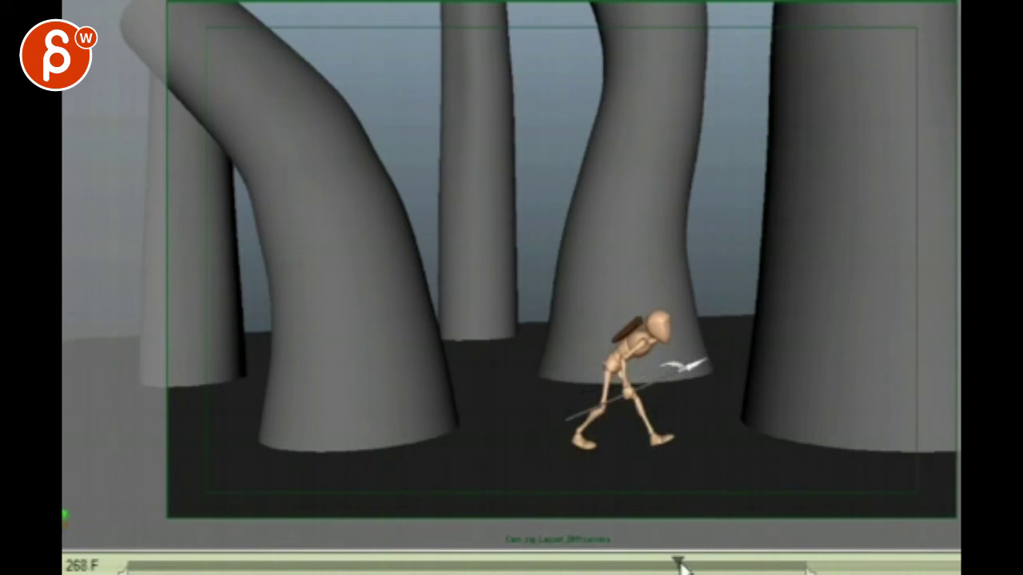
{"action": "left_click_drag", "start_coordinate": [682, 564], "coordinate": [765, 564]}
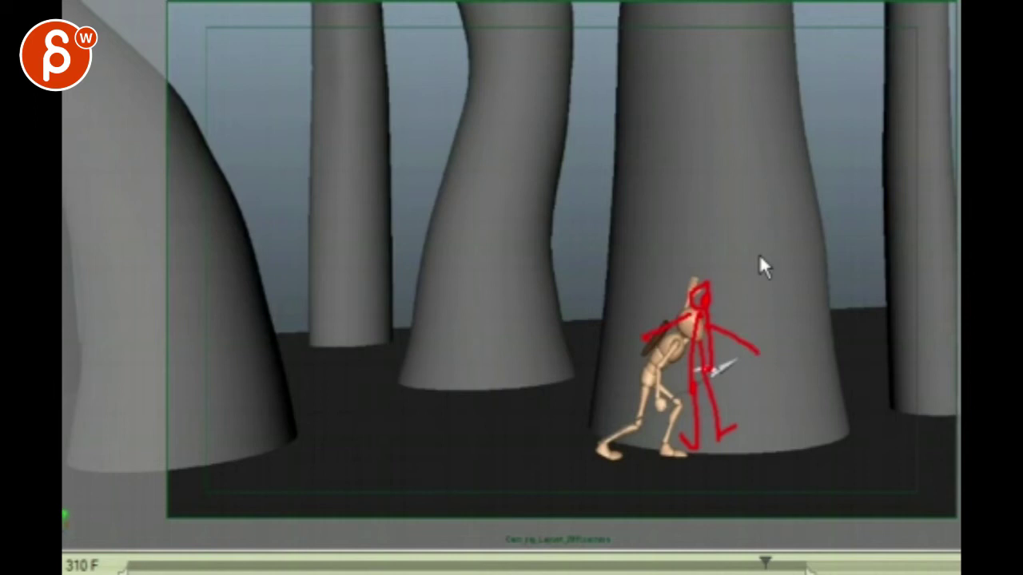
- Nudge the timeline a few frames further into the walk
{"action": "left_click_drag", "start_coordinate": [766, 564], "coordinate": [786, 564]}
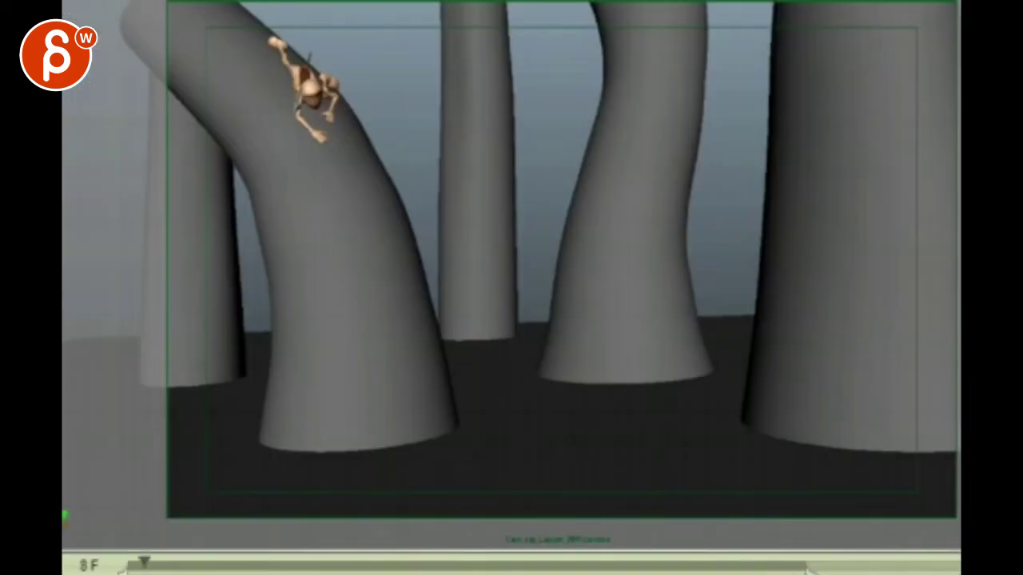
- Scrub through the trunk crawl and landing into the walk, around frame 302
{"action": "mouse_move", "coordinate": [195, 562]}
{"action": "left_mouse_down"}
{"action": "mouse_move", "coordinate": [540, 559]}
{"action": "mouse_move", "coordinate": [605, 543]}
{"action": "mouse_move", "coordinate": [412, 563]}
{"action": "mouse_move", "coordinate": [590, 564]}
{"action": "mouse_move", "coordinate": [572, 566]}
{"action": "left_mouse_up"}
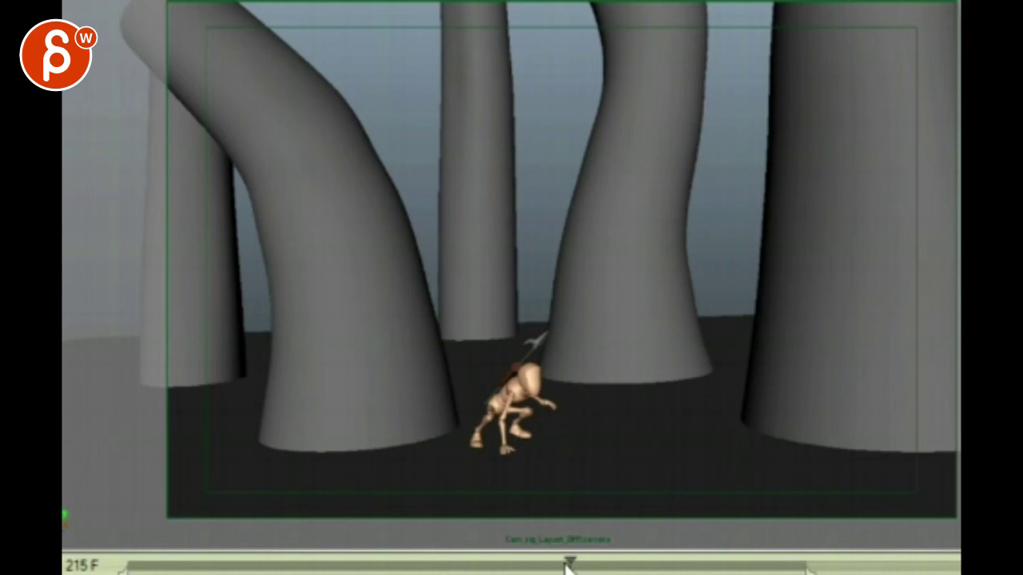
{"action": "mouse_move", "coordinate": [568, 565]}
{"action": "left_mouse_down"}
{"action": "mouse_move", "coordinate": [950, 566]}
{"action": "mouse_move", "coordinate": [589, 566]}
{"action": "mouse_move", "coordinate": [746, 564]}
{"action": "left_mouse_up"}
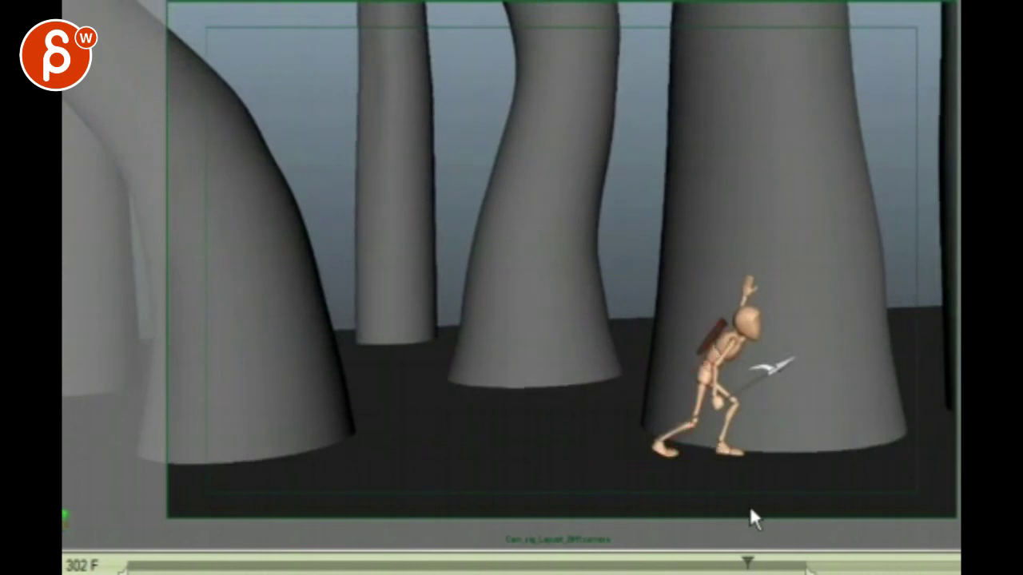
- Scrub past the arm-raise, back through the stooped walk to the crouched landing, and play it
{"action": "mouse_move", "coordinate": [748, 562]}
{"action": "left_mouse_down"}
{"action": "mouse_move", "coordinate": [913, 561]}
{"action": "mouse_move", "coordinate": [795, 565]}
{"action": "mouse_move", "coordinate": [831, 566]}
{"action": "left_mouse_up"}
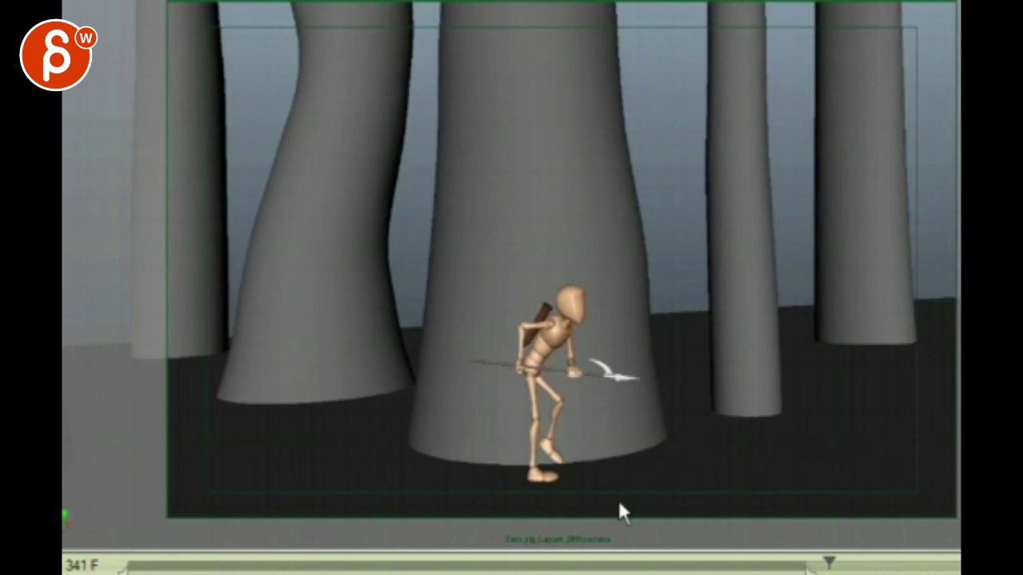
{"action": "mouse_move", "coordinate": [490, 566]}
{"action": "left_mouse_down"}
{"action": "mouse_move", "coordinate": [174, 566]}
{"action": "mouse_move", "coordinate": [709, 565]}
{"action": "mouse_move", "coordinate": [673, 565]}
{"action": "left_mouse_up"}
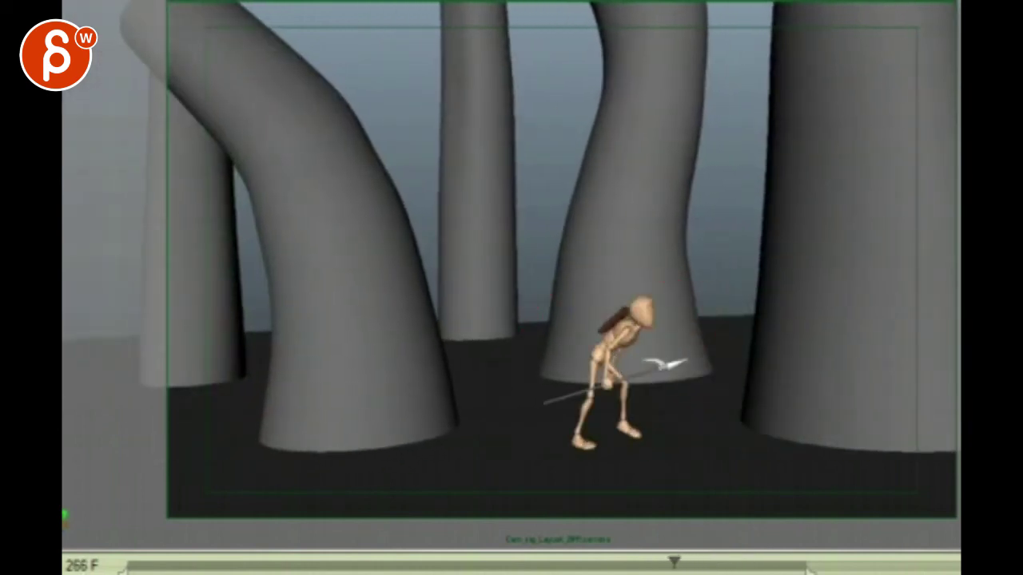
{"action": "left_click_drag", "start_coordinate": [673, 566], "coordinate": [685, 565]}
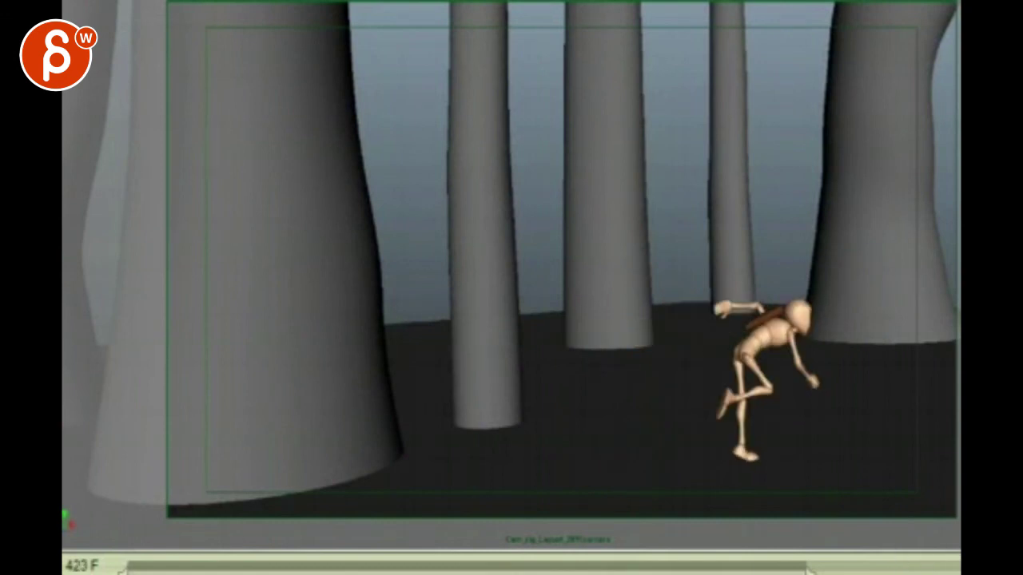
{"action": "left_click_drag", "start_coordinate": [616, 565], "coordinate": [624, 566]}
{"action": "key", "text": "alt+v"}
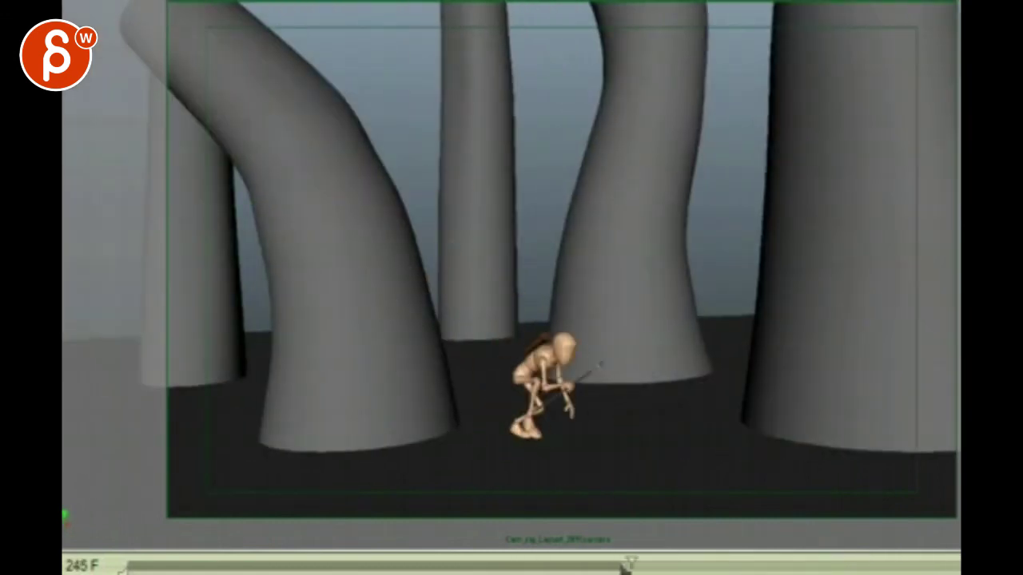